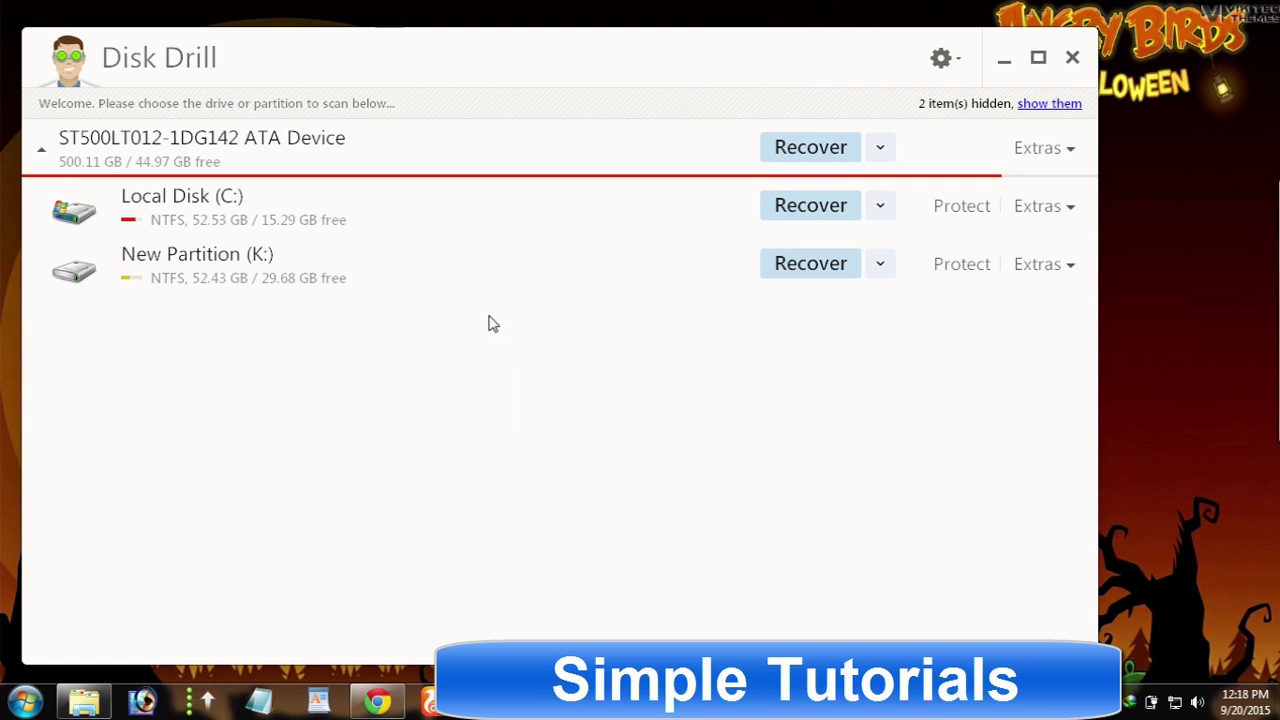
- Preview Disk Drill's whole-disk recovery methods list, then dismiss it without scanning
{"action": "left_click", "coordinate": [879, 151]}
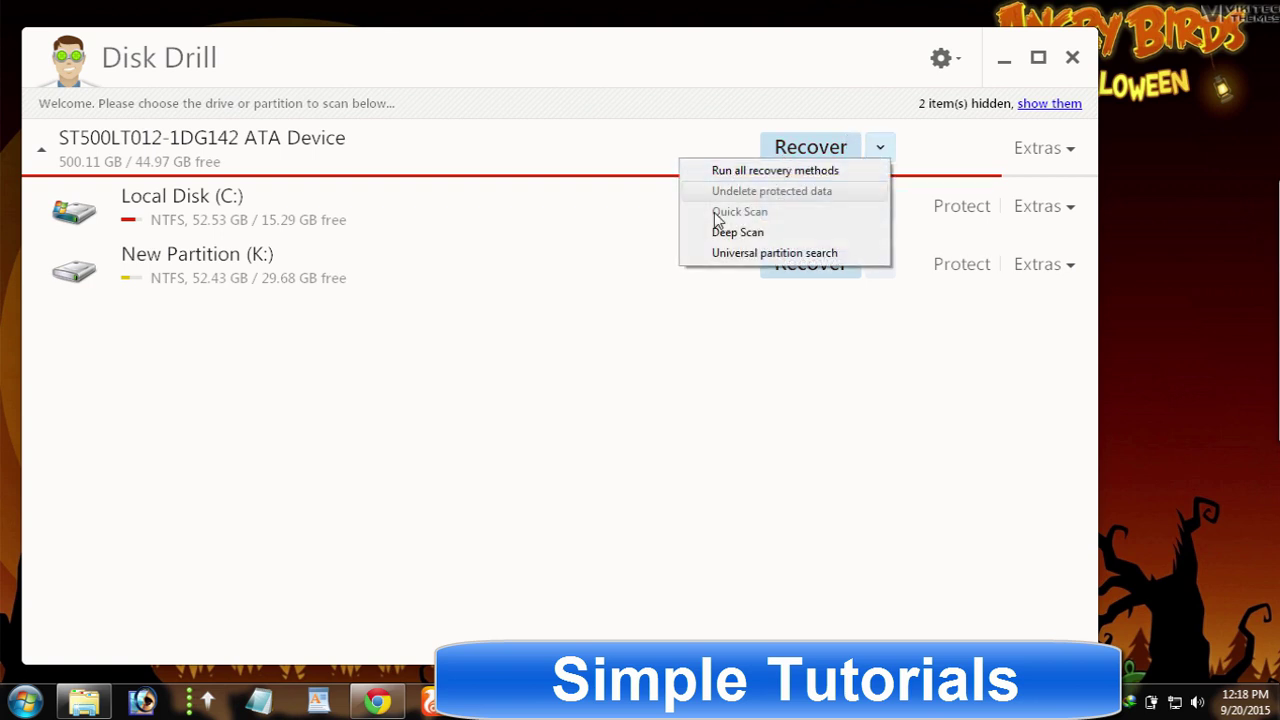
{"action": "left_click", "coordinate": [672, 337]}
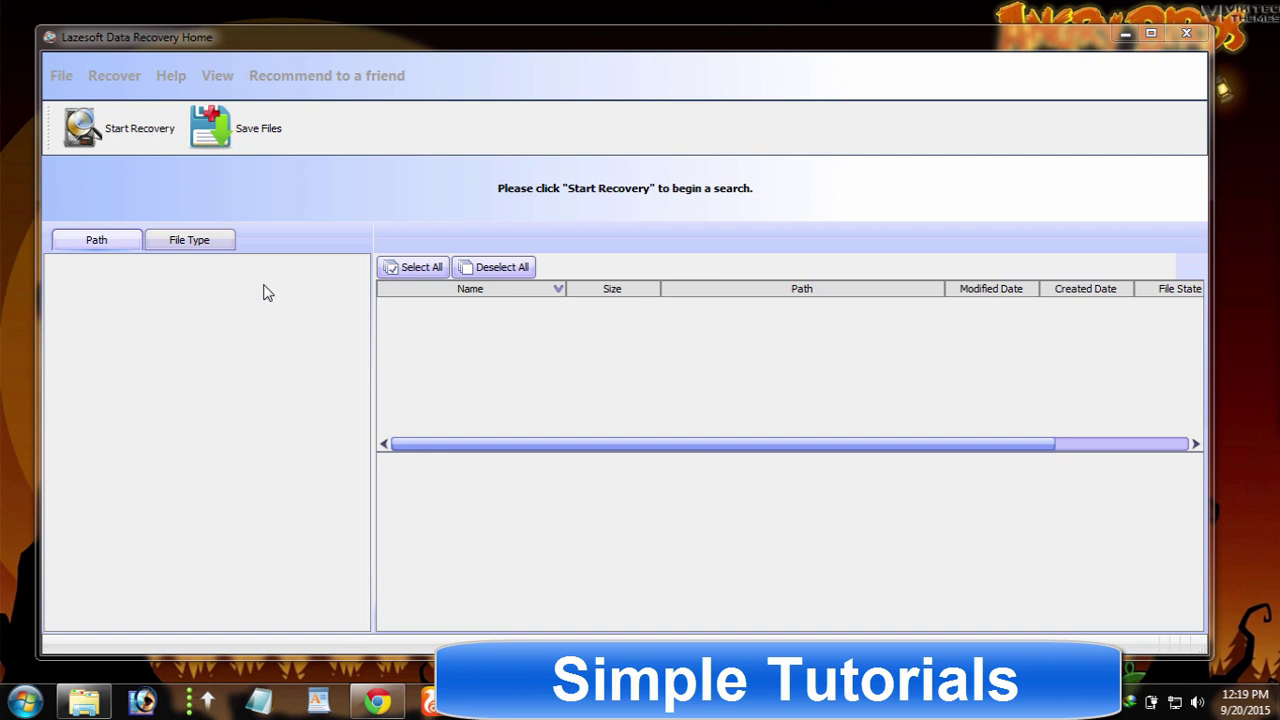
- Show Lazesoft results organised by Path and look over the View, Help and Recover menus
{"action": "left_click", "coordinate": [115, 242]}
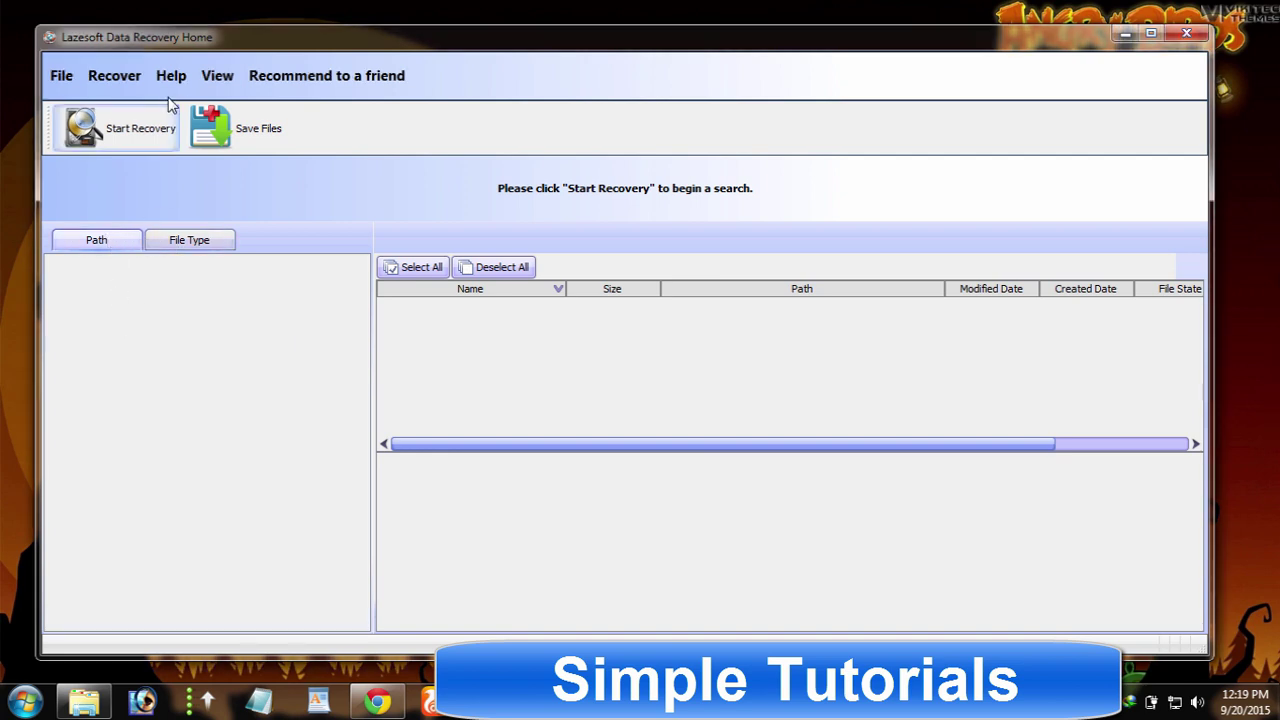
{"action": "left_click", "coordinate": [201, 76]}
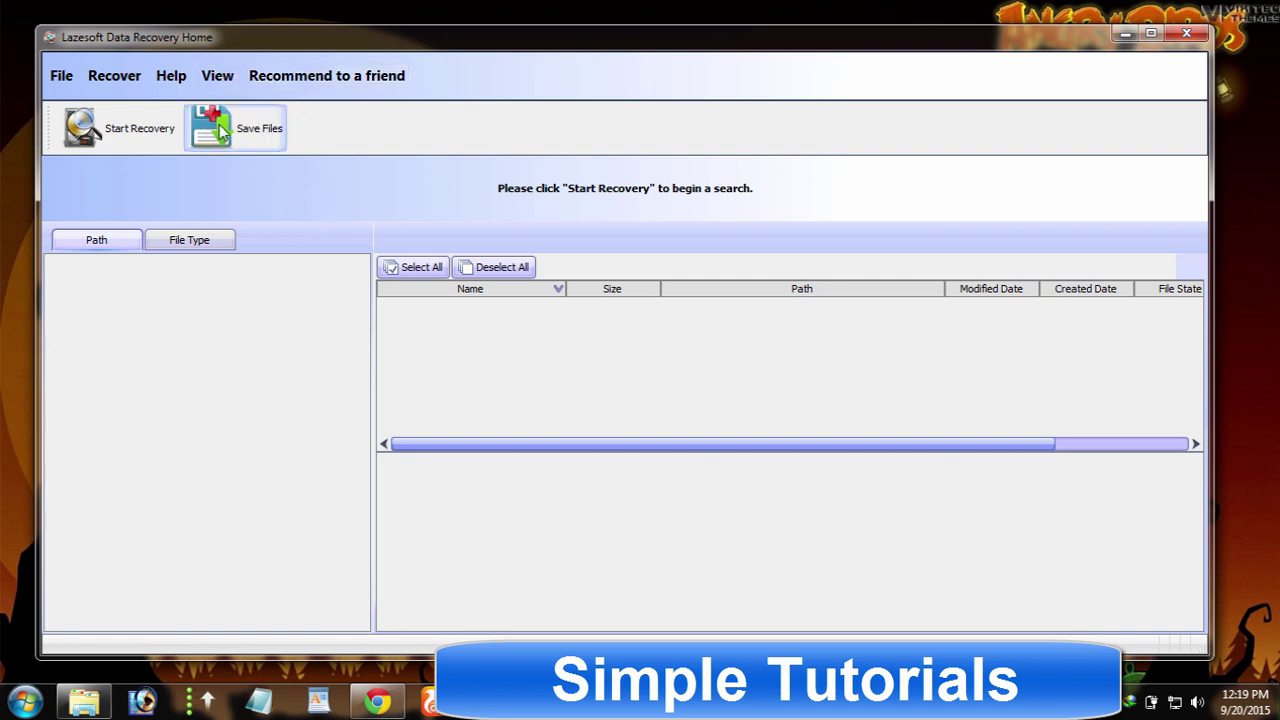
{"action": "left_click", "coordinate": [171, 79]}
{"action": "mouse_move", "coordinate": [114, 76]}
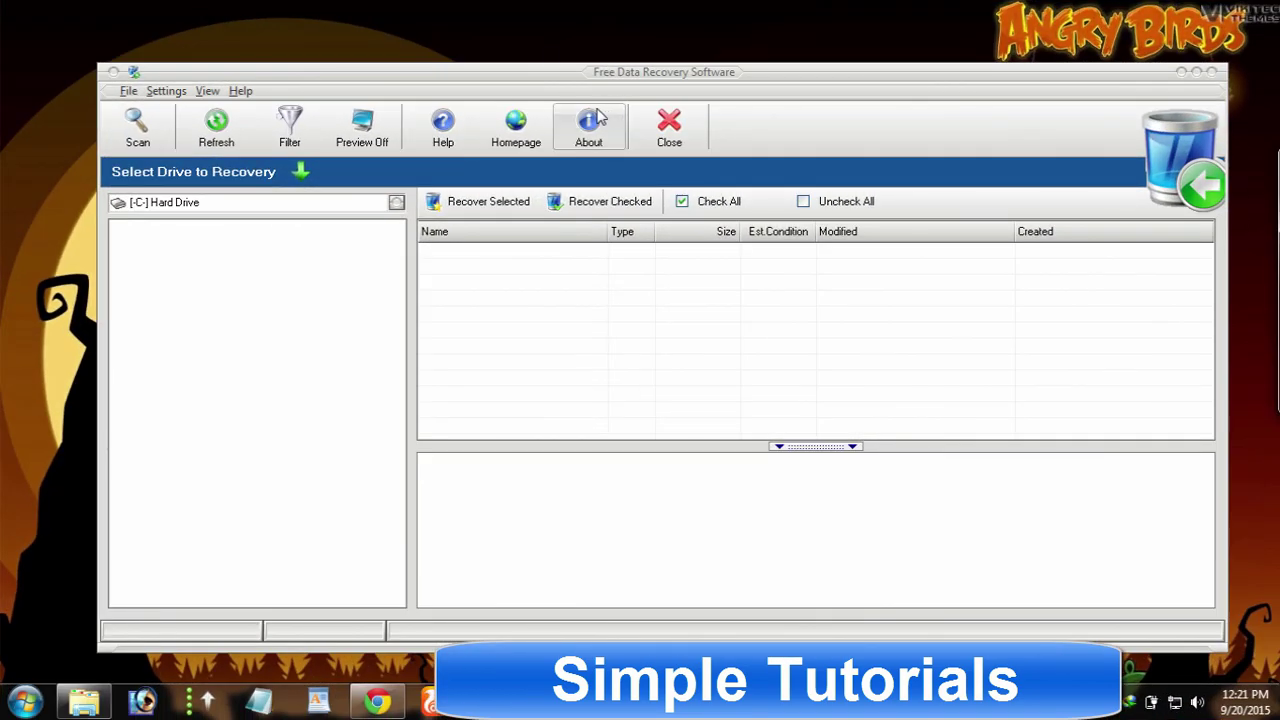
- Check version info, switch the drive to K: New Partition, and preview the file filter settings unchanged
{"action": "left_click", "coordinate": [588, 125]}
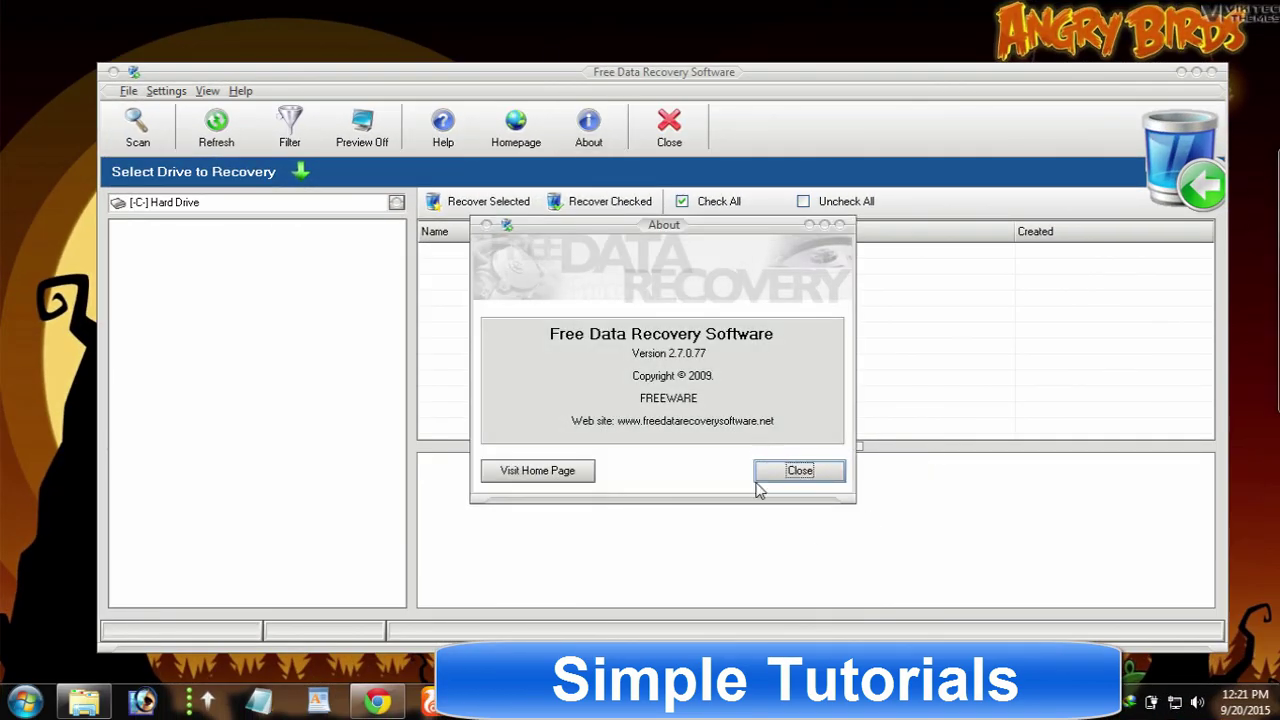
{"action": "left_click", "coordinate": [773, 470]}
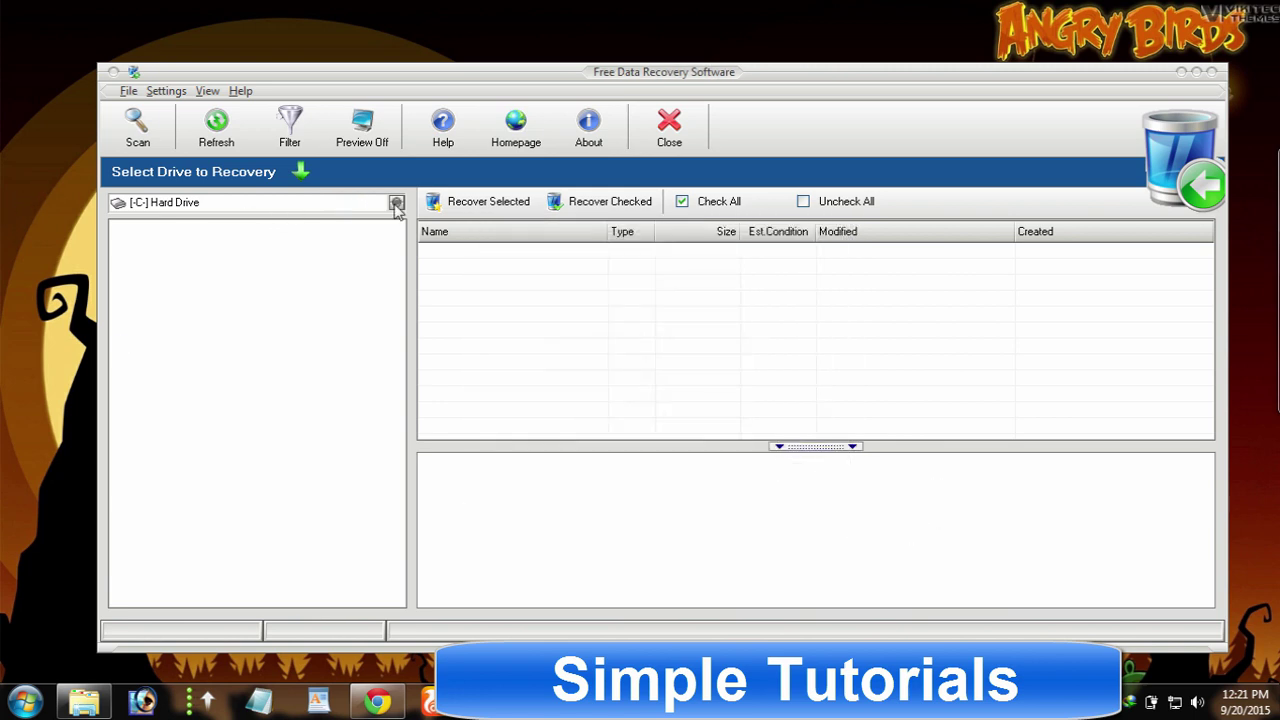
{"action": "left_click", "coordinate": [345, 203]}
{"action": "left_click", "coordinate": [330, 281]}
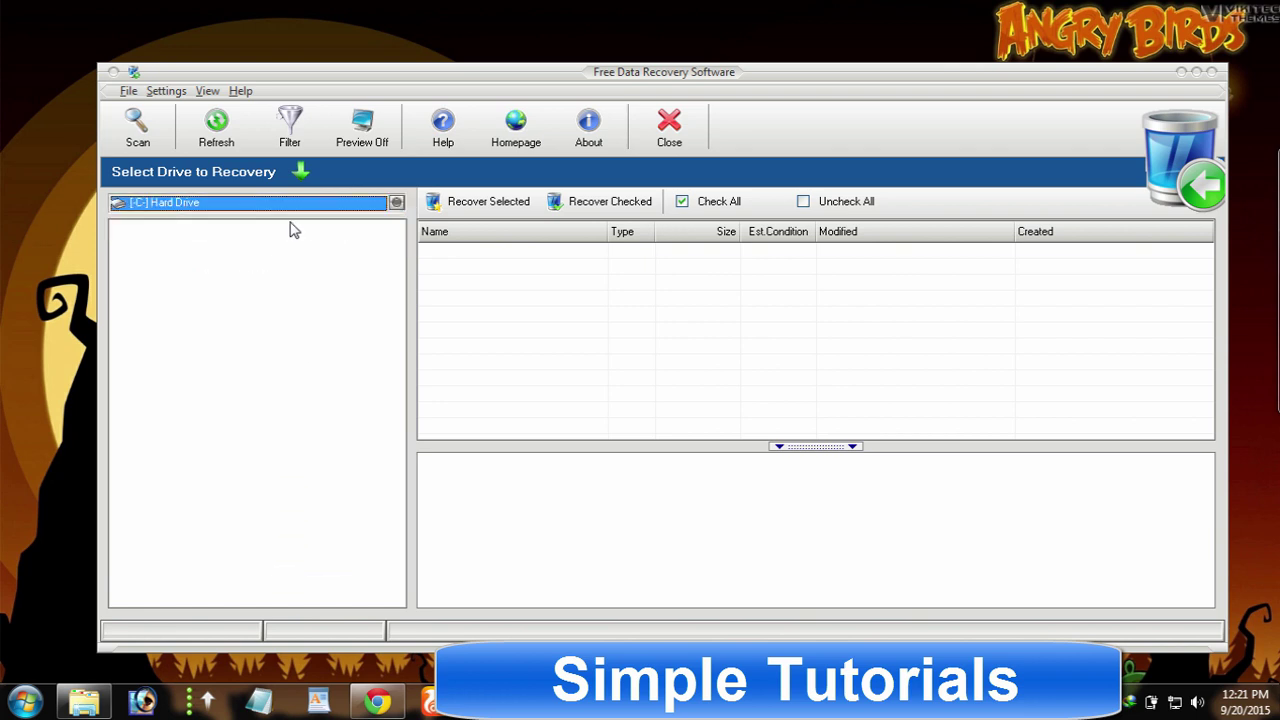
{"action": "left_click", "coordinate": [309, 120]}
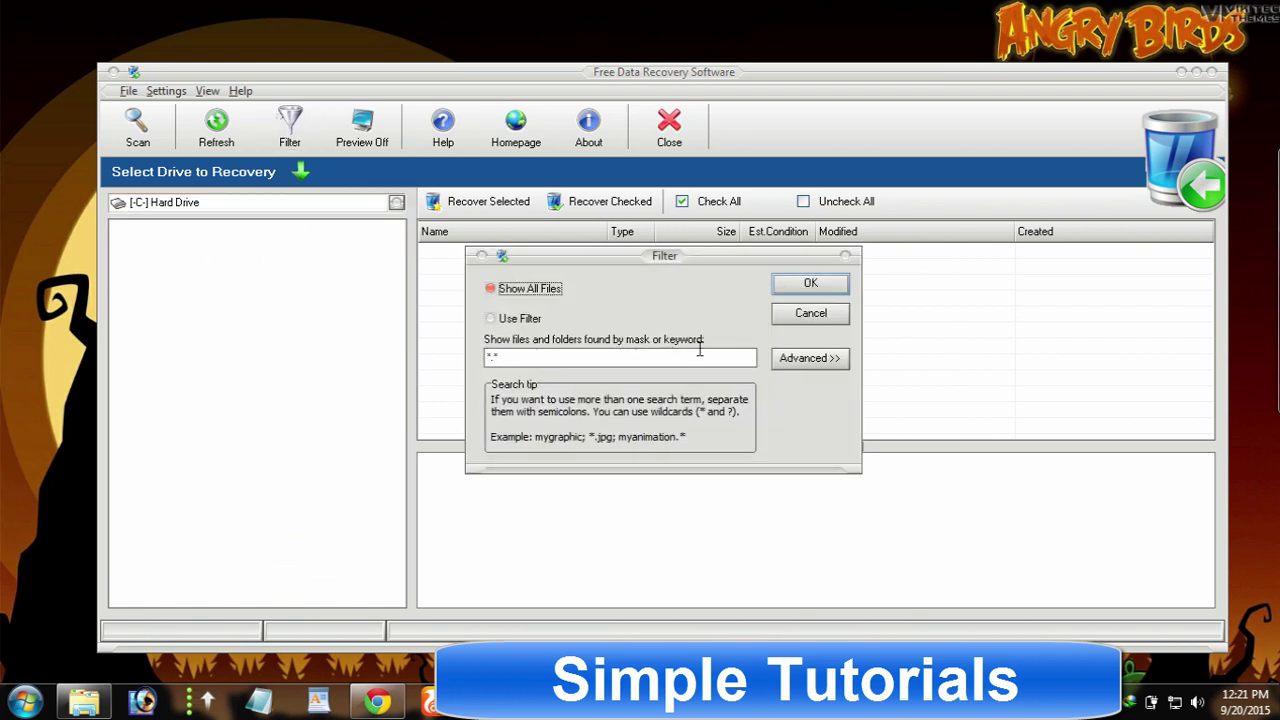
{"action": "left_click", "coordinate": [810, 313]}
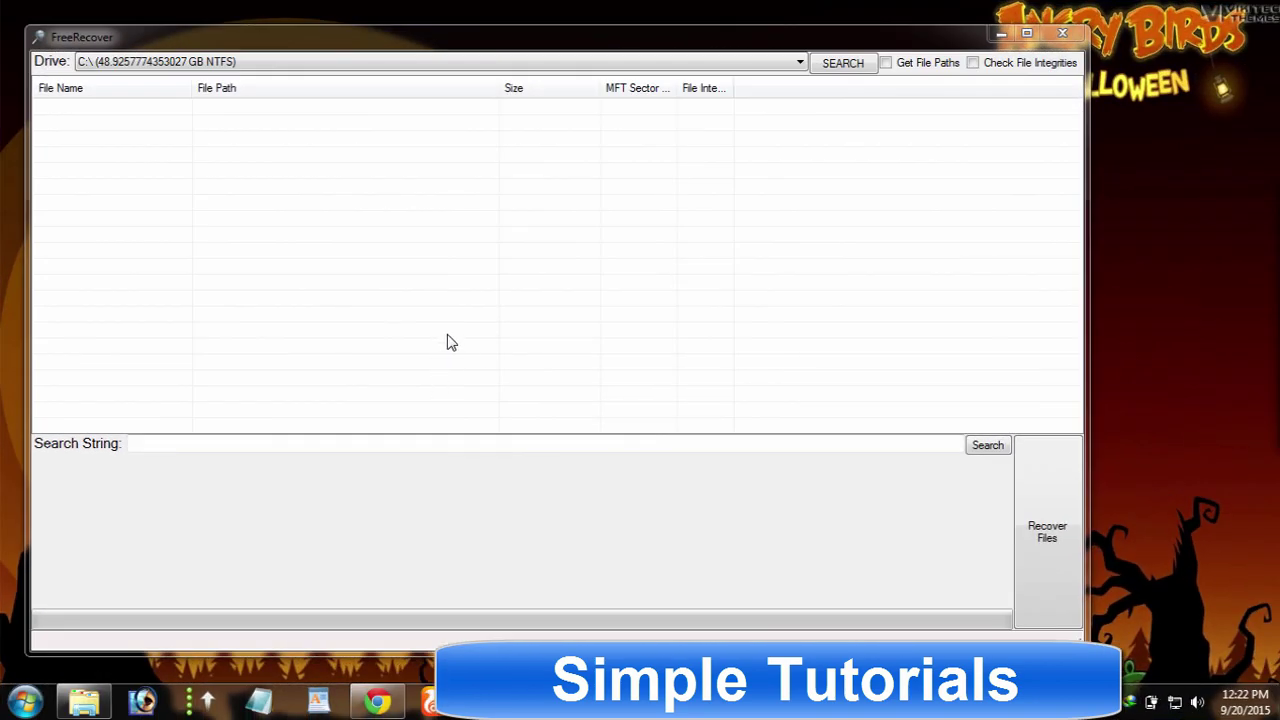
- Set FreeRecover's search drive to I: and focus the Search String box
{"action": "left_click", "coordinate": [799, 63]}
{"action": "left_click", "coordinate": [760, 104]}
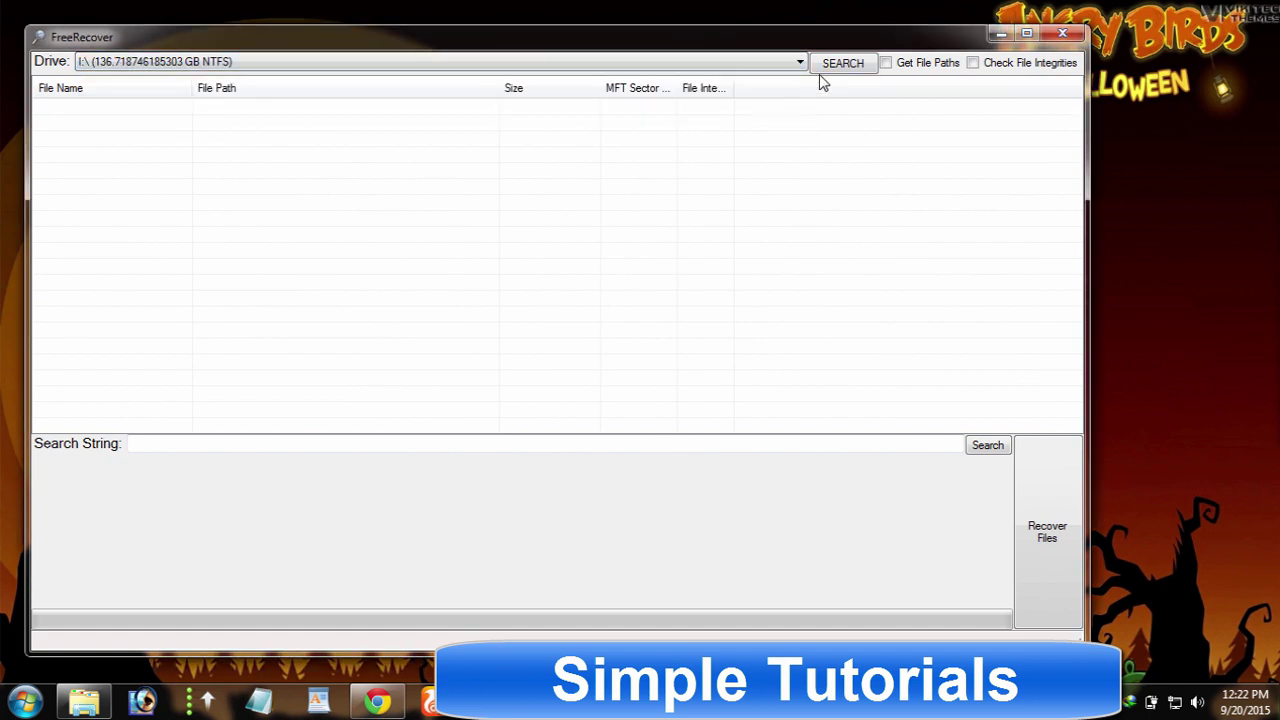
{"action": "left_click", "coordinate": [772, 238]}
{"action": "left_click", "coordinate": [862, 445]}
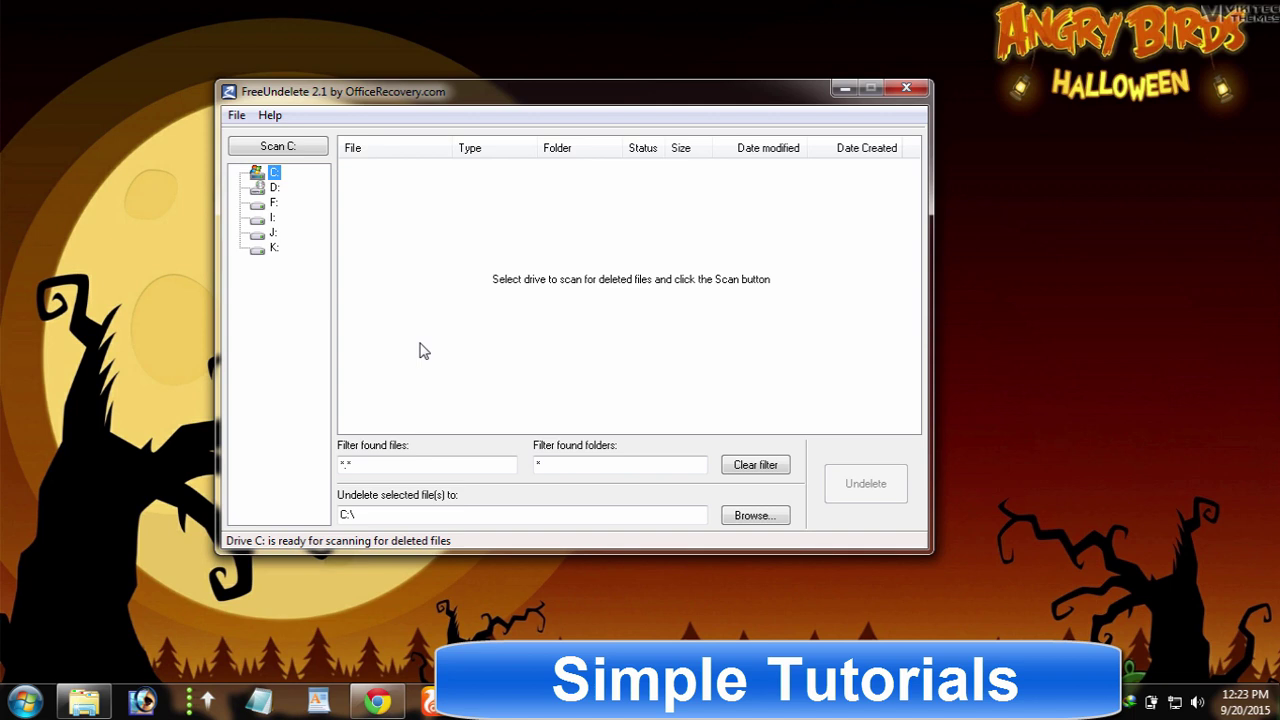
- View the About FreeUndelete information, then clear and edit the found-files filter
{"action": "left_click", "coordinate": [276, 116]}
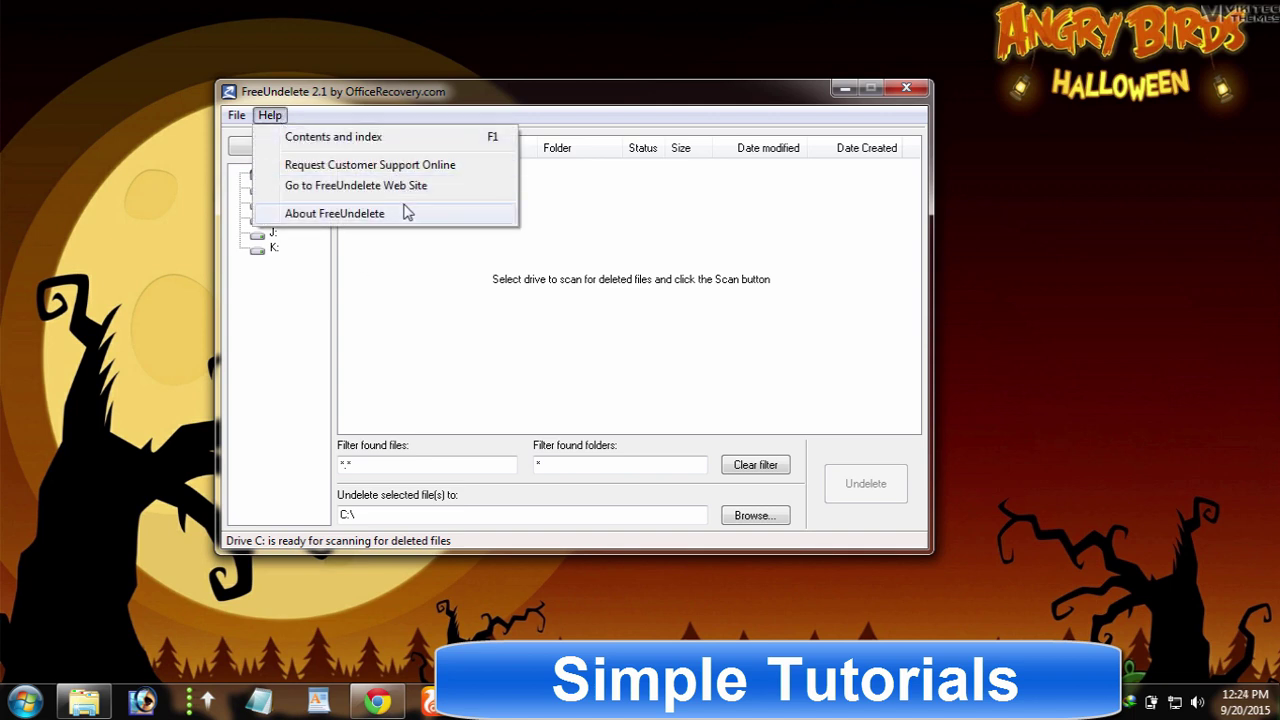
{"action": "left_click", "coordinate": [407, 213]}
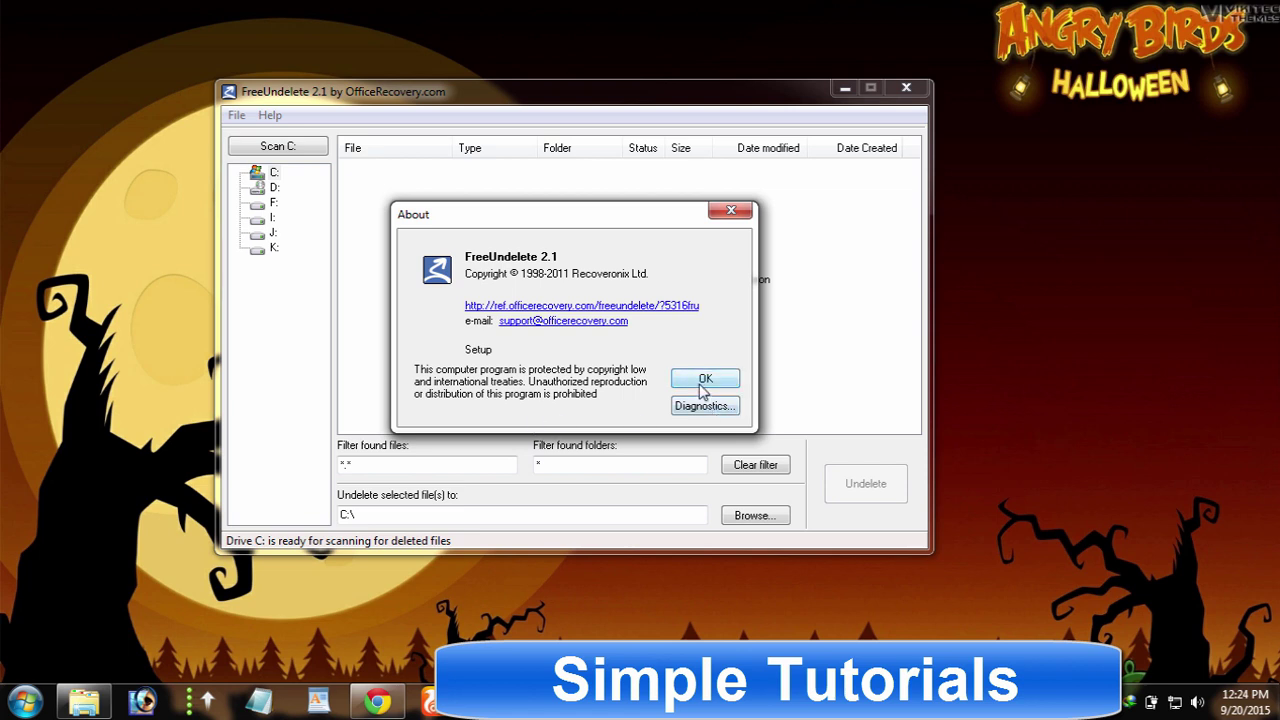
{"action": "left_click", "coordinate": [703, 380]}
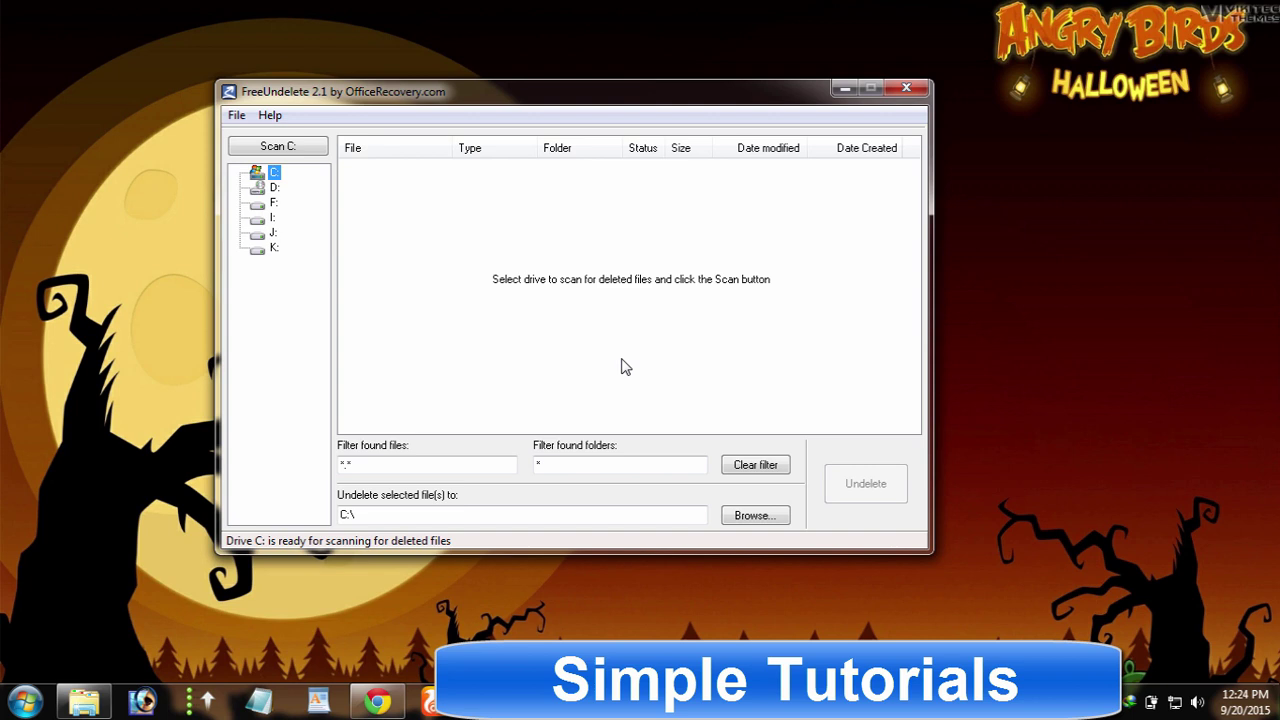
{"action": "left_click", "coordinate": [738, 464]}
{"action": "left_click", "coordinate": [503, 465]}
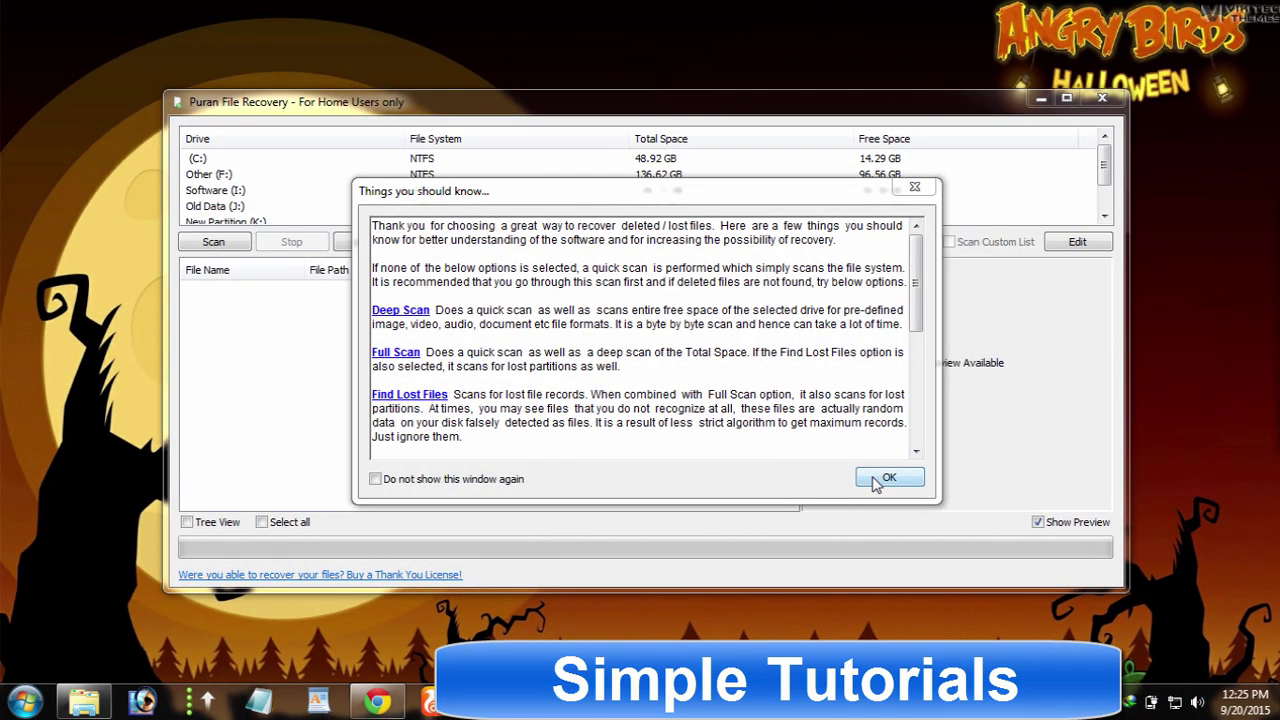
- Dismiss Puran's introductory scan tips and preview the searchable file types without choosing one
{"action": "left_click", "coordinate": [876, 479]}
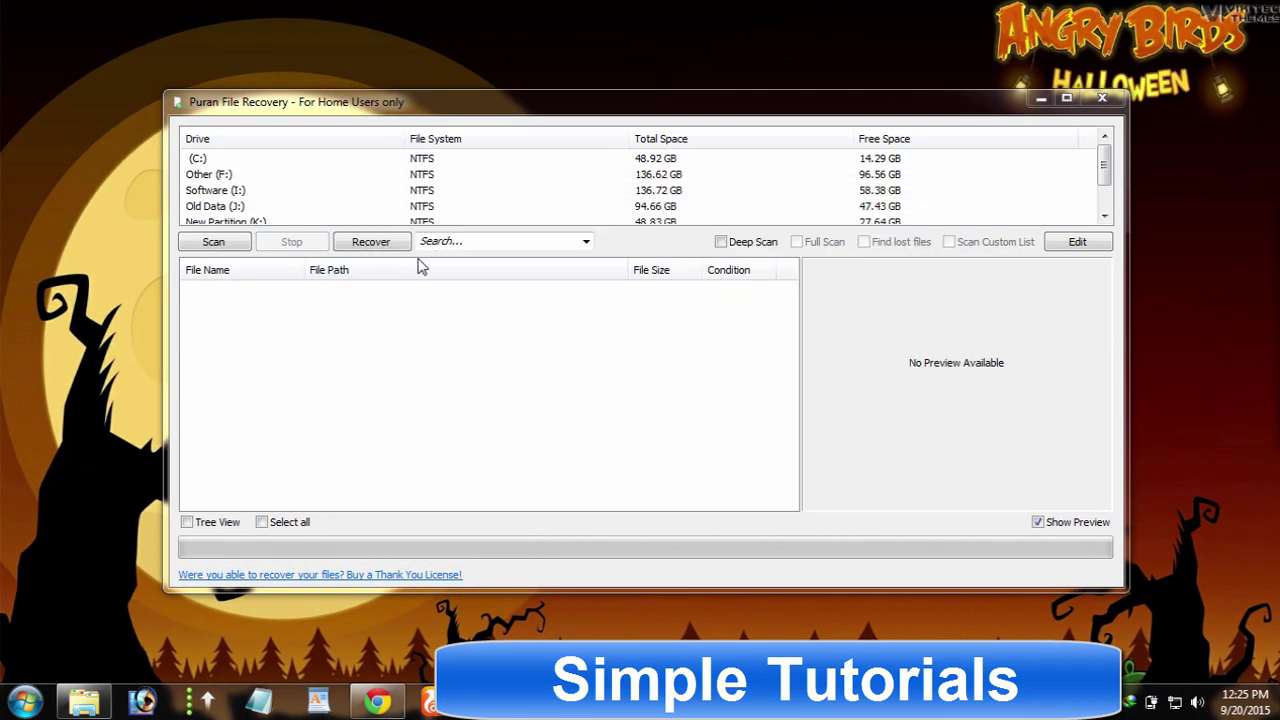
{"action": "left_click", "coordinate": [586, 241]}
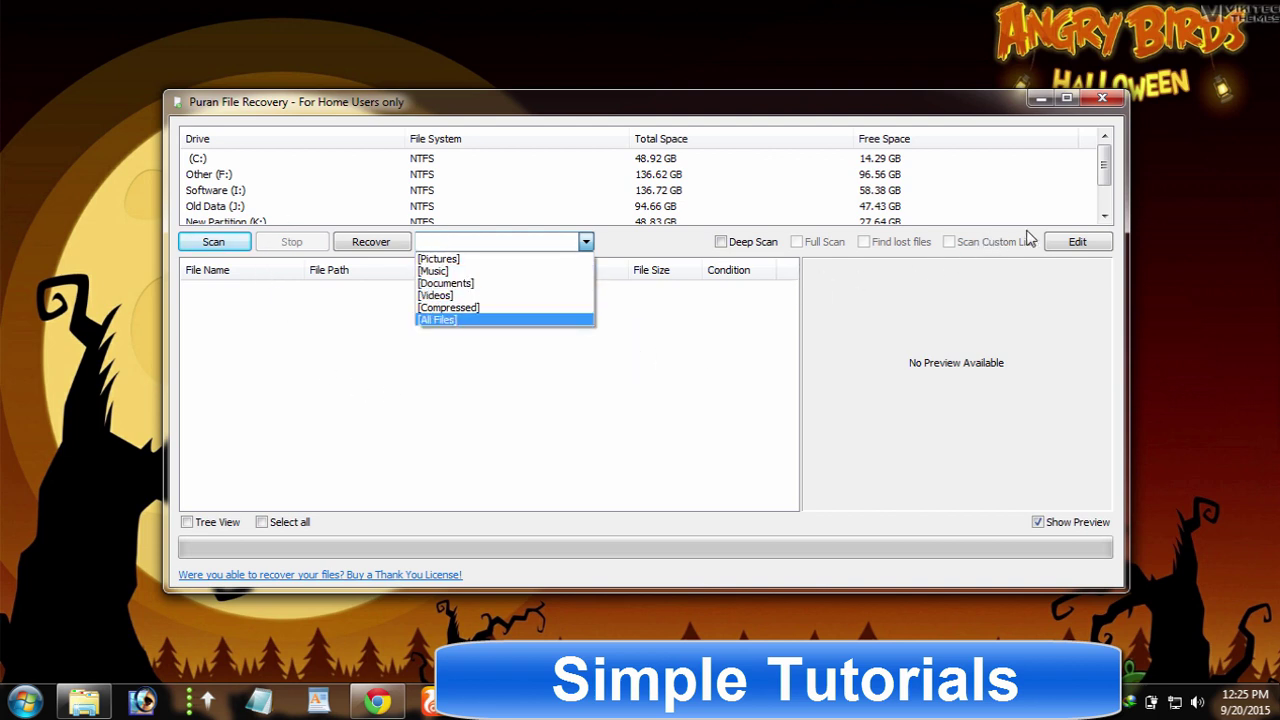
{"action": "left_click", "coordinate": [379, 526]}
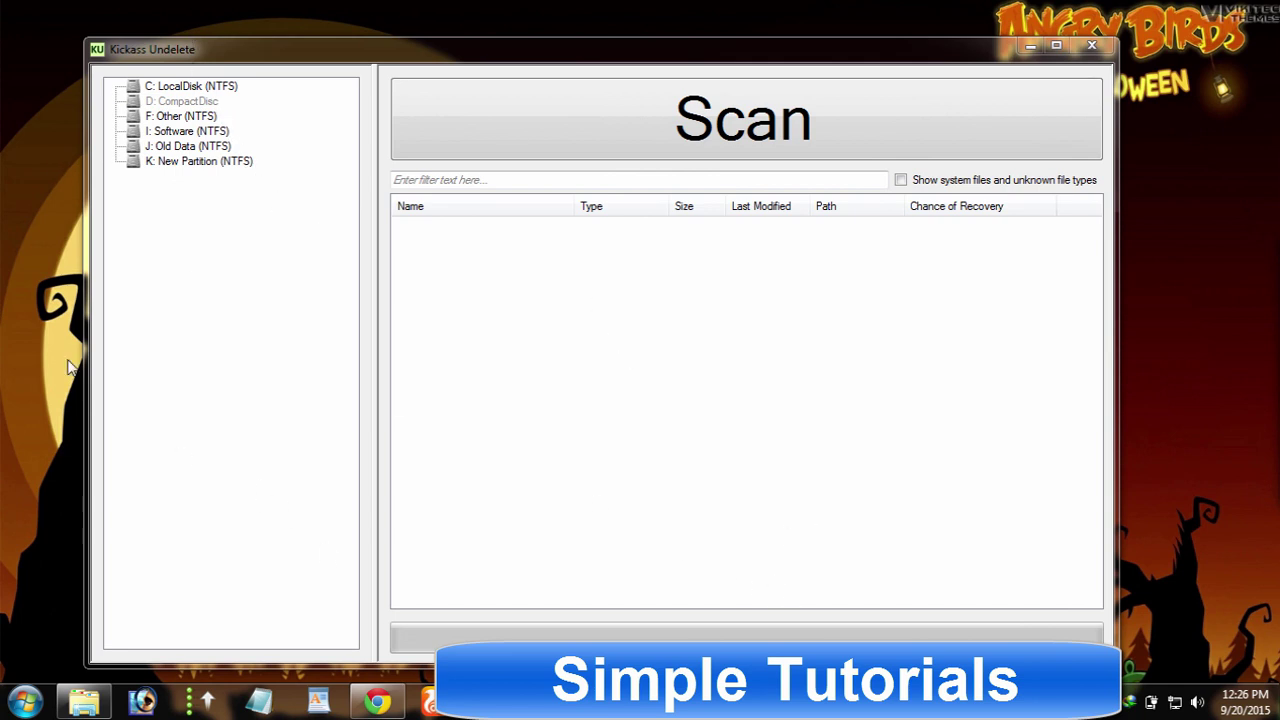
- Select drives I: Software then F: Other in Kickass Undelete and focus the filter box
{"action": "left_click", "coordinate": [200, 133]}
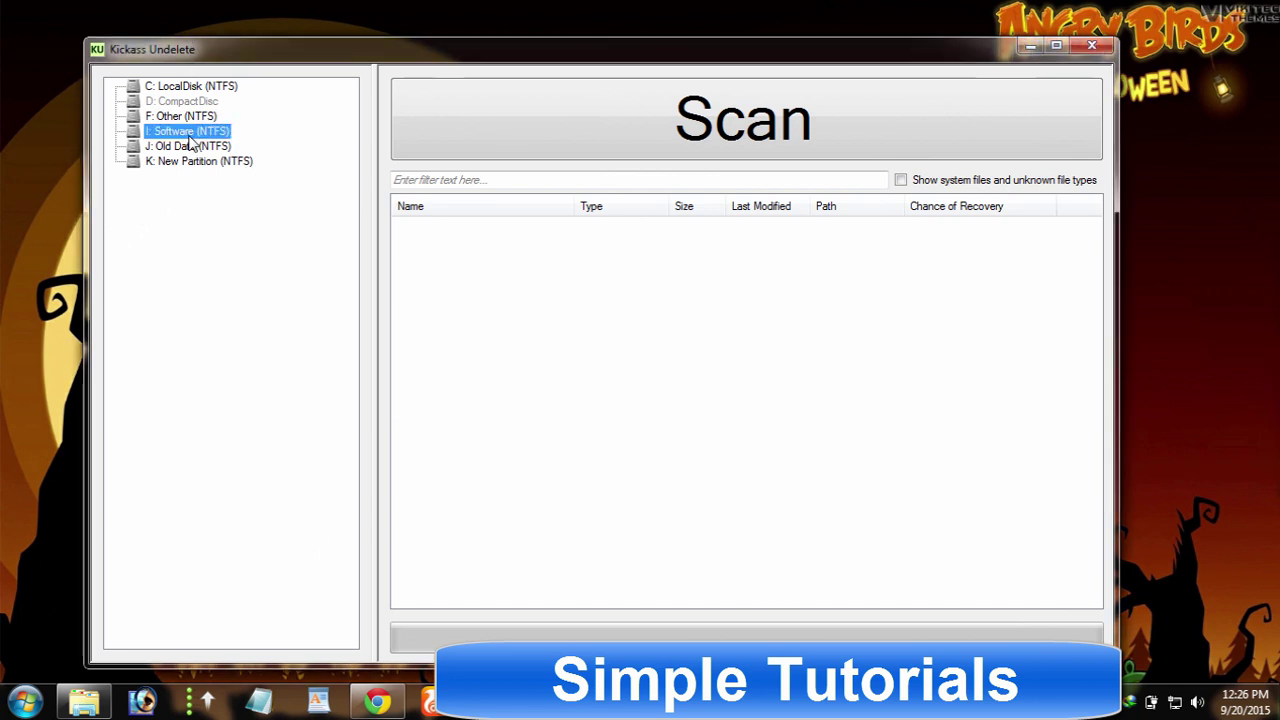
{"action": "left_click", "coordinate": [207, 119]}
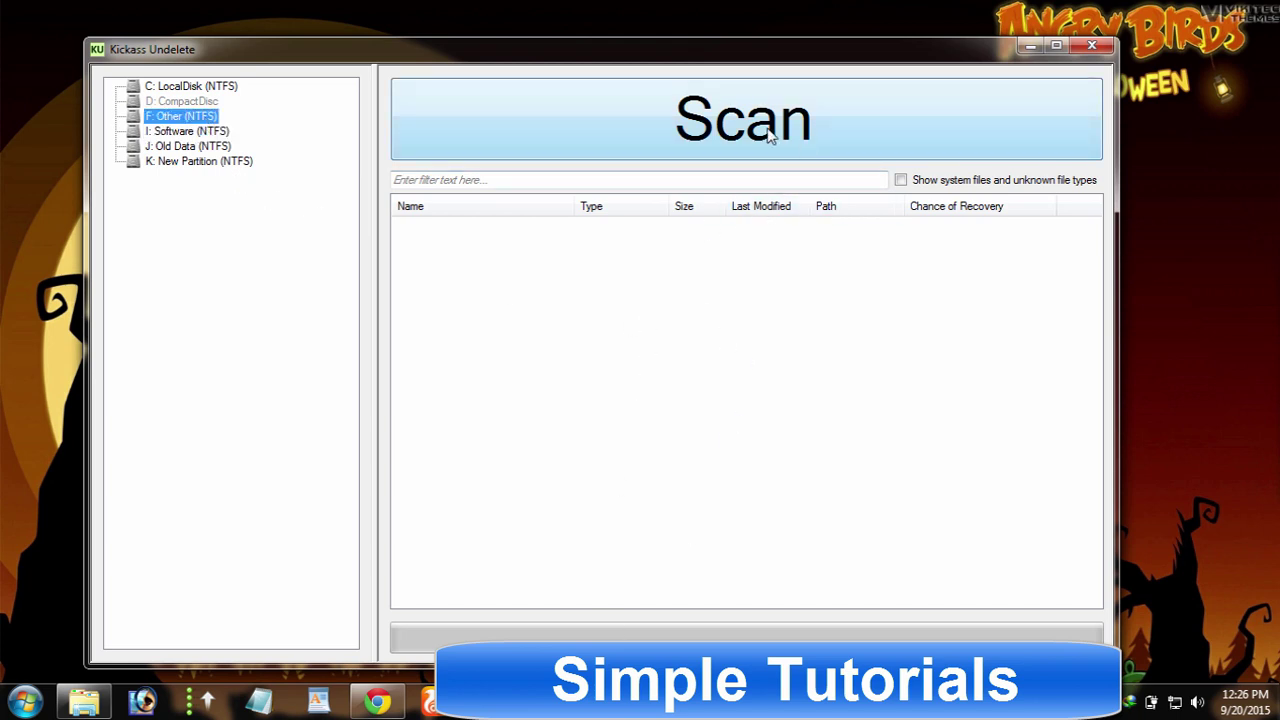
{"action": "left_click", "coordinate": [858, 181]}
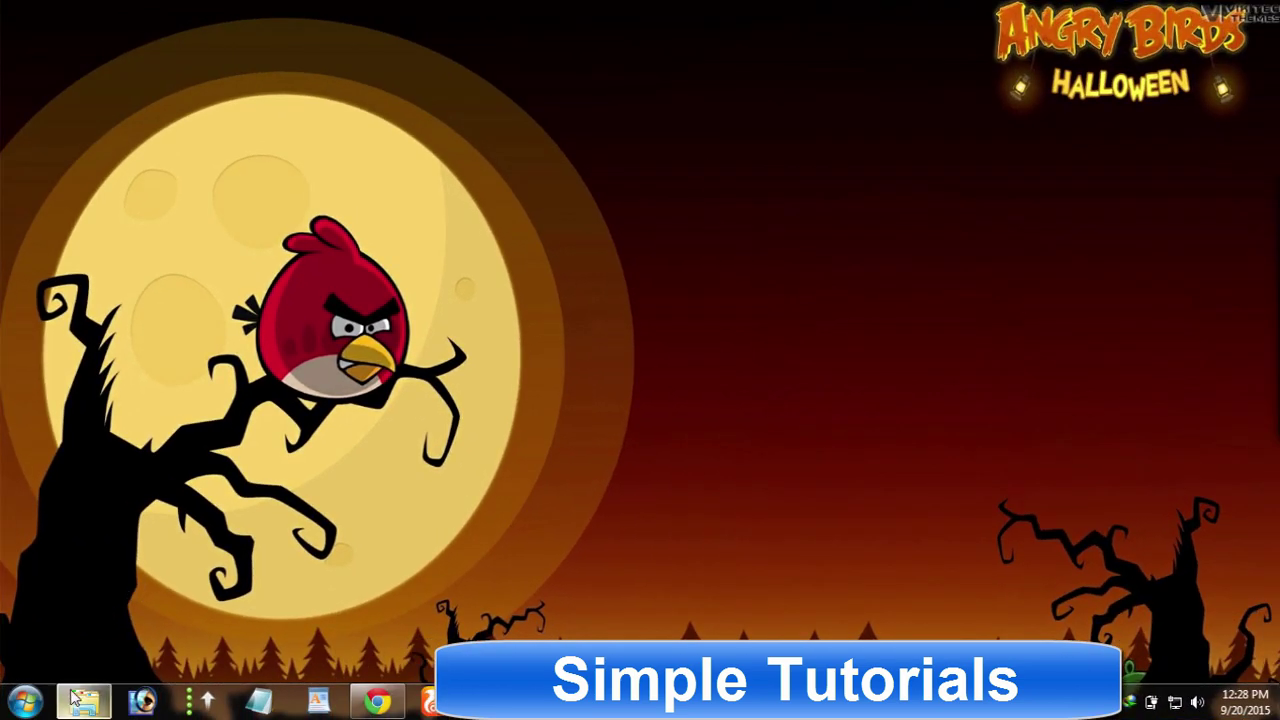
- Open the data folder, select all seven recovery program shortcuts, then clear the selection
{"action": "left_click", "coordinate": [76, 699]}
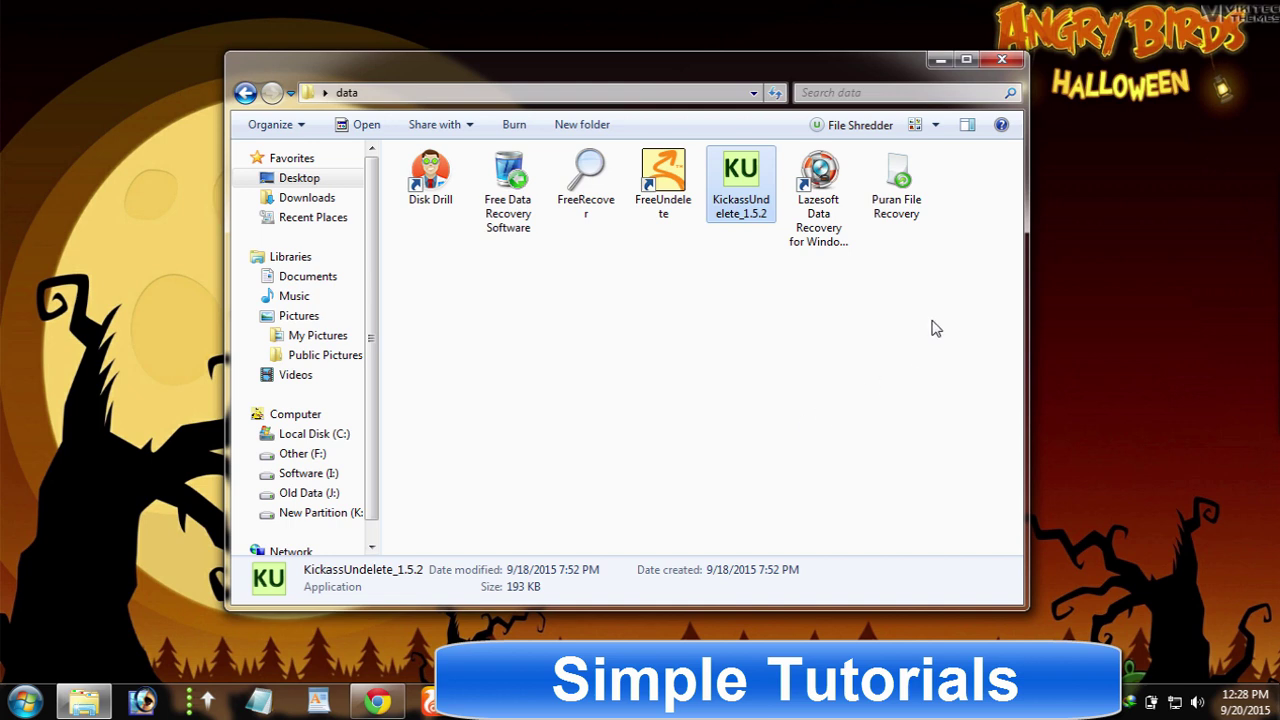
{"action": "left_click_drag", "start_coordinate": [935, 328], "coordinate": [392, 122]}
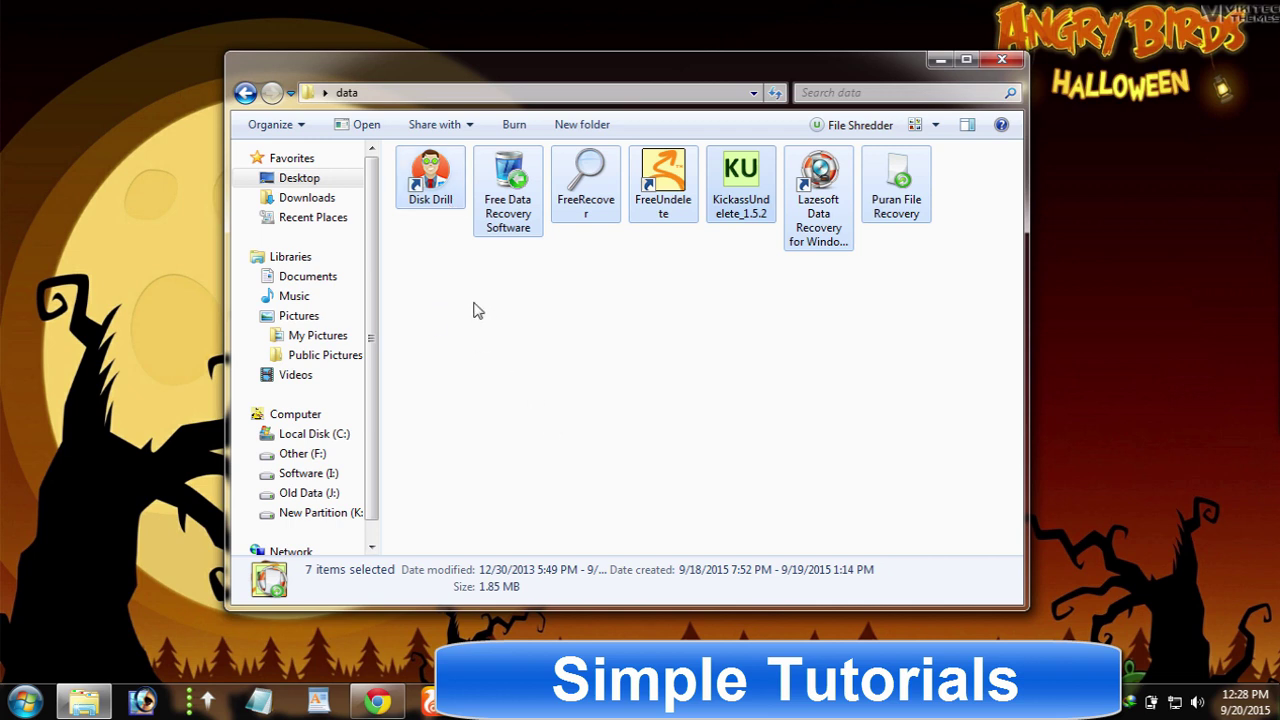
{"action": "left_click_drag", "start_coordinate": [397, 290], "coordinate": [940, 118]}
{"action": "left_click", "coordinate": [521, 363]}
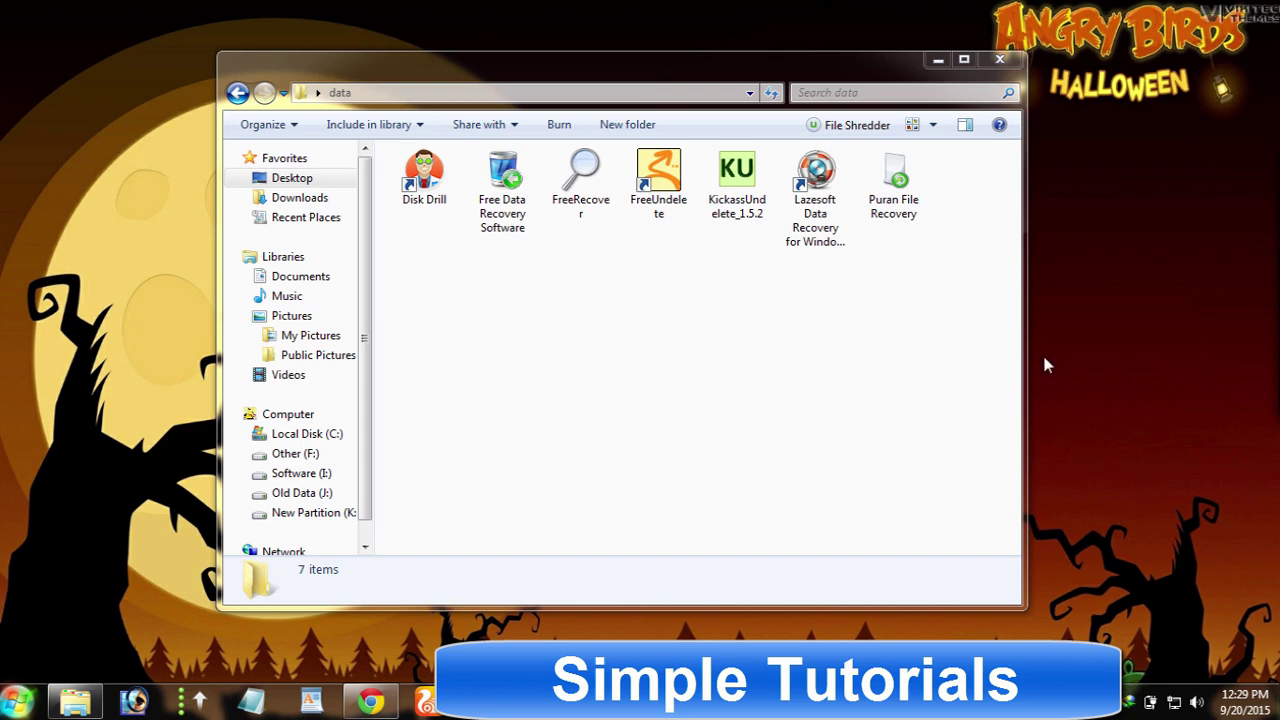
- Minimize the data folder window to reveal the Angry Birds desktop wallpaper
{"action": "left_click", "coordinate": [938, 59]}
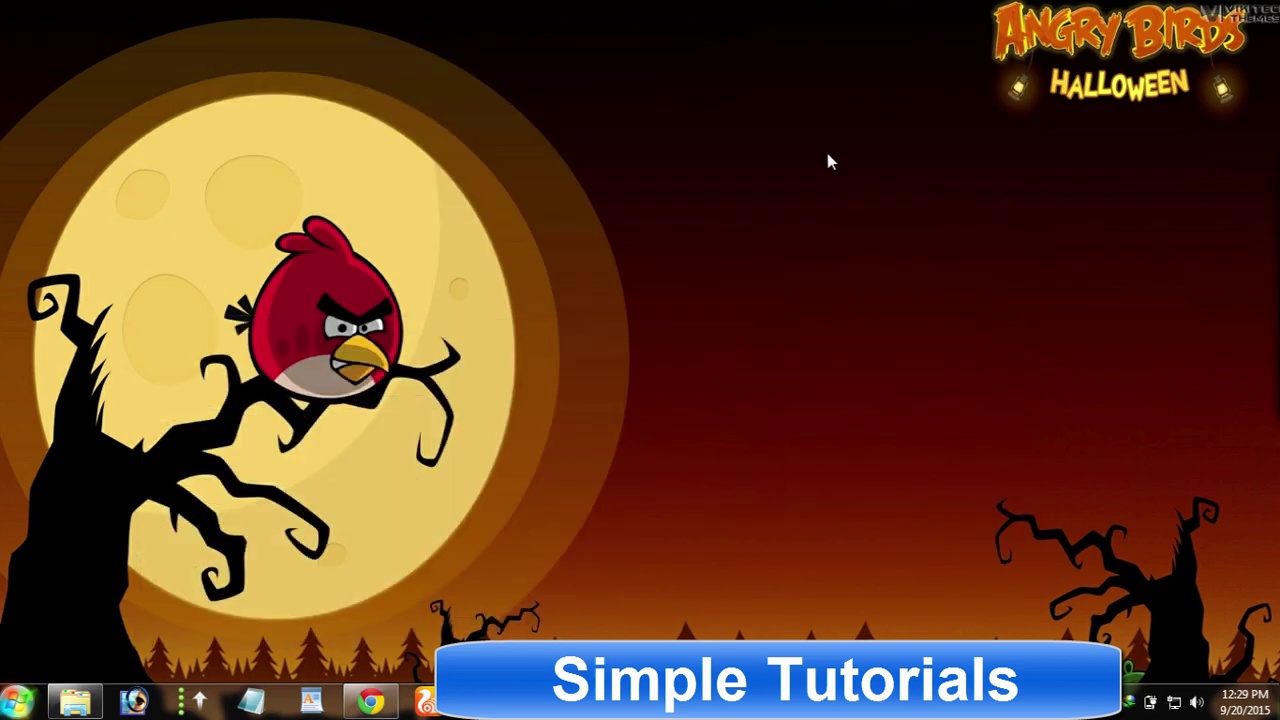